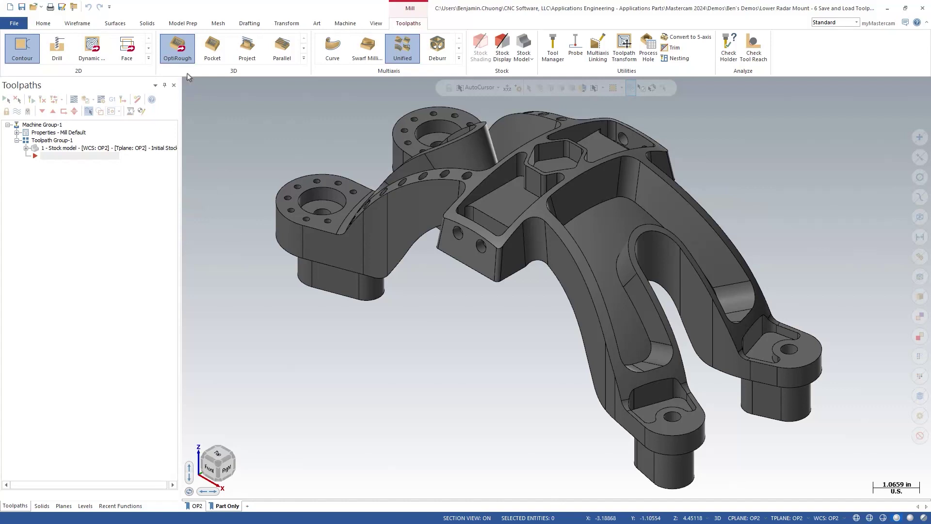
Start an OptiRough toolpath and load toolpath settings from the Custom operation library.
left_click(178, 50)
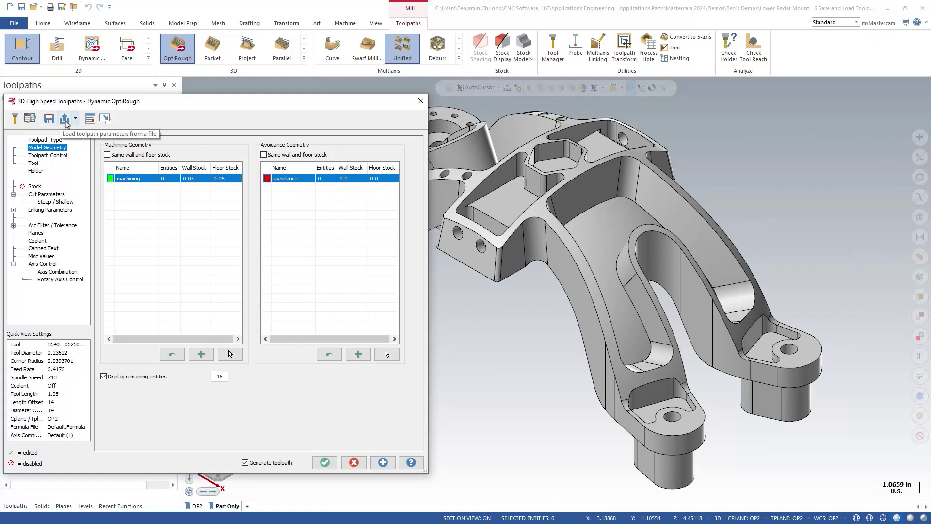
left_click(65, 119)
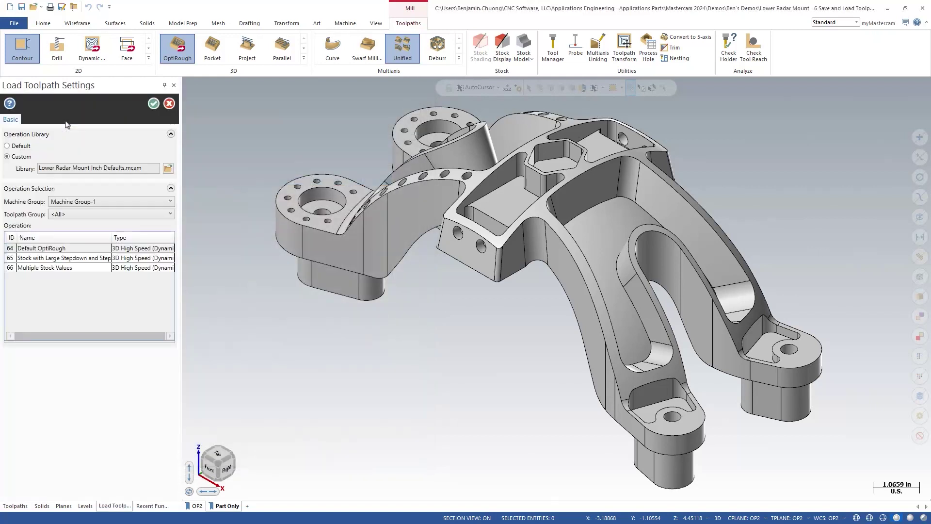
left_click(23, 146)
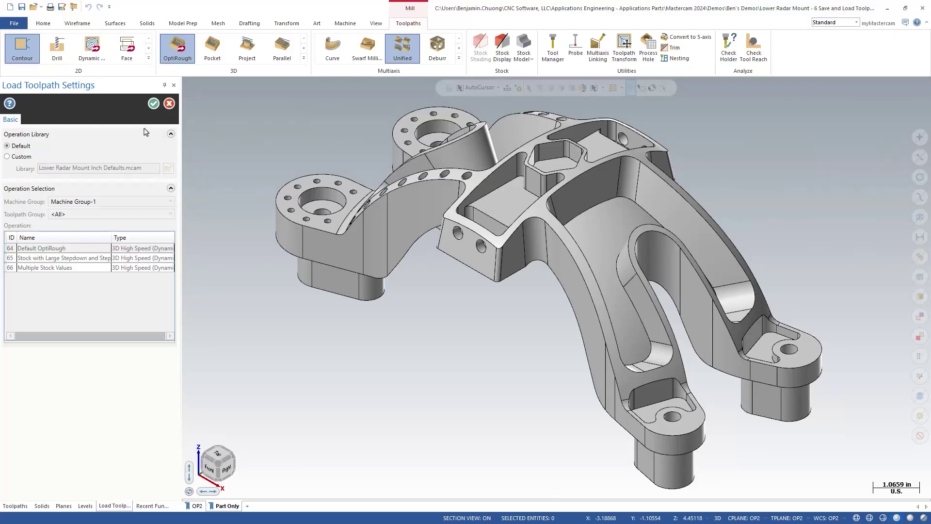
left_click(19, 159)
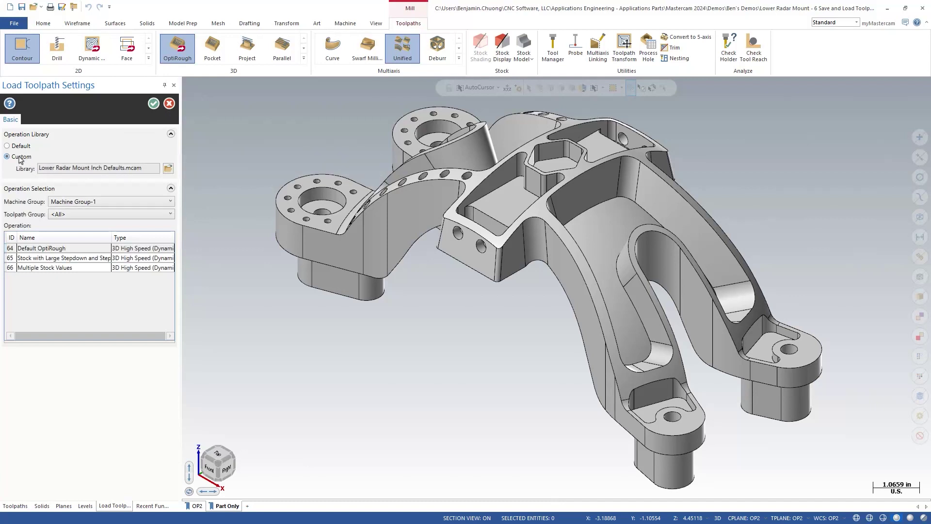
Use Lower Radar Mount Inch Defaults.mcam as the library and pick the large-stepdown stock operation.
left_click(168, 171)
left_click(179, 82)
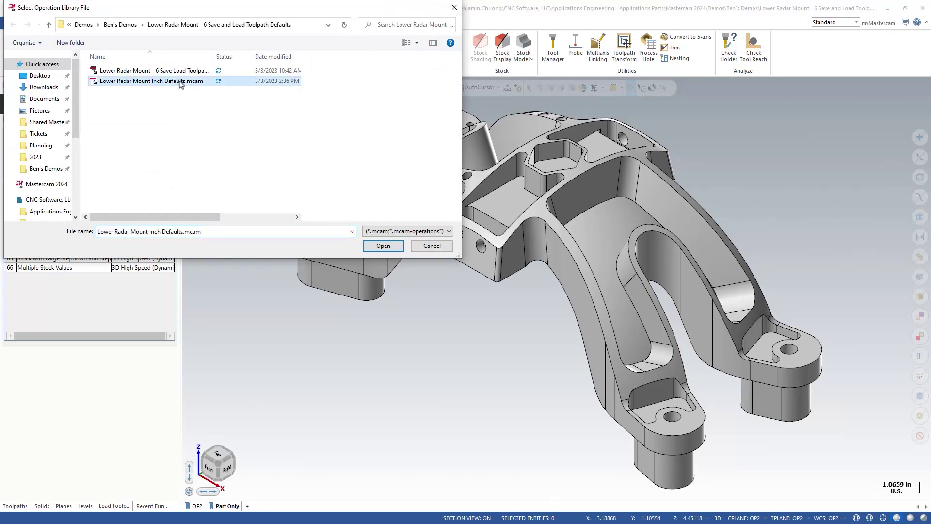
left_click(378, 249)
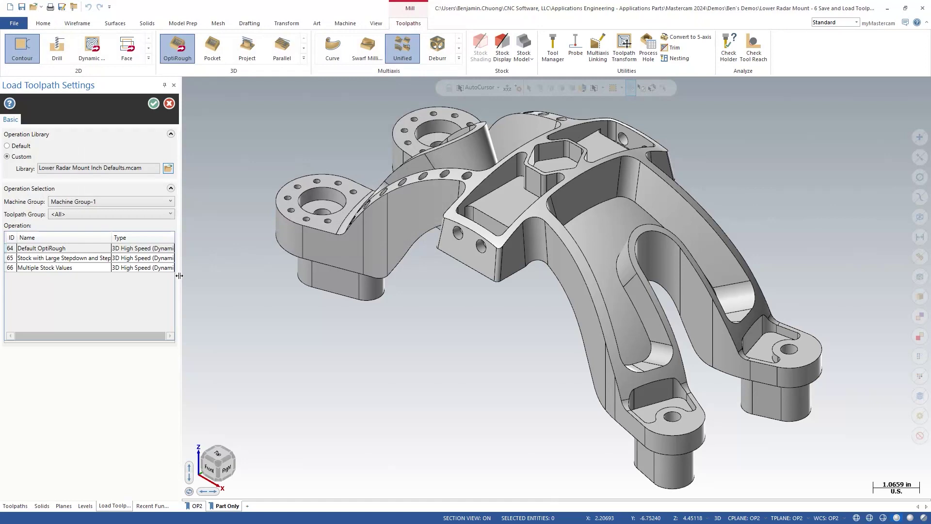
left_click(105, 258)
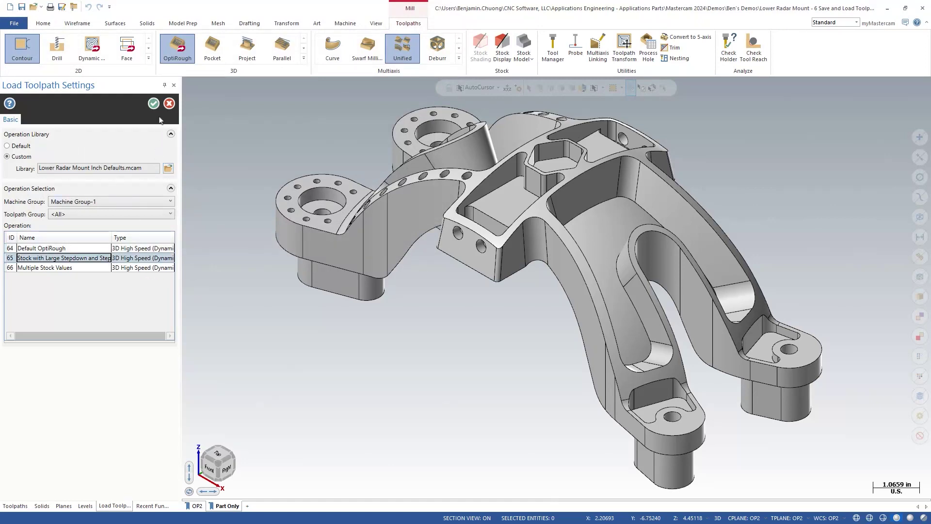
Apply the large-stepdown stock defaults (200% stepdown, 20% stepover) and review Cut Parameters.
left_click(153, 103)
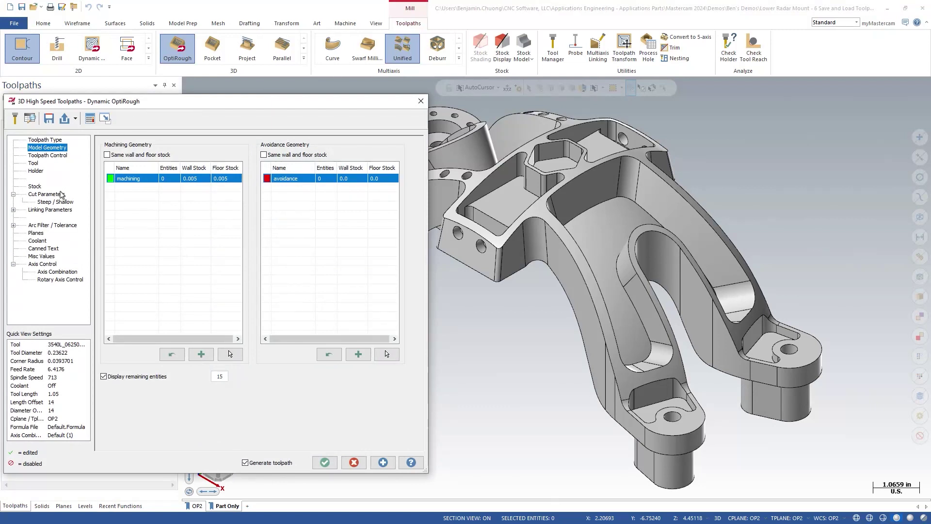
left_click(63, 195)
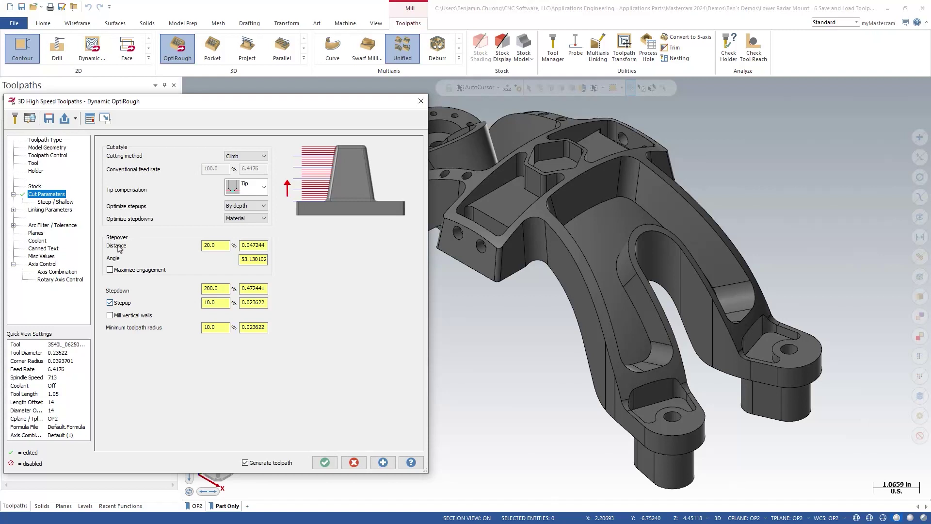
left_click(75, 119)
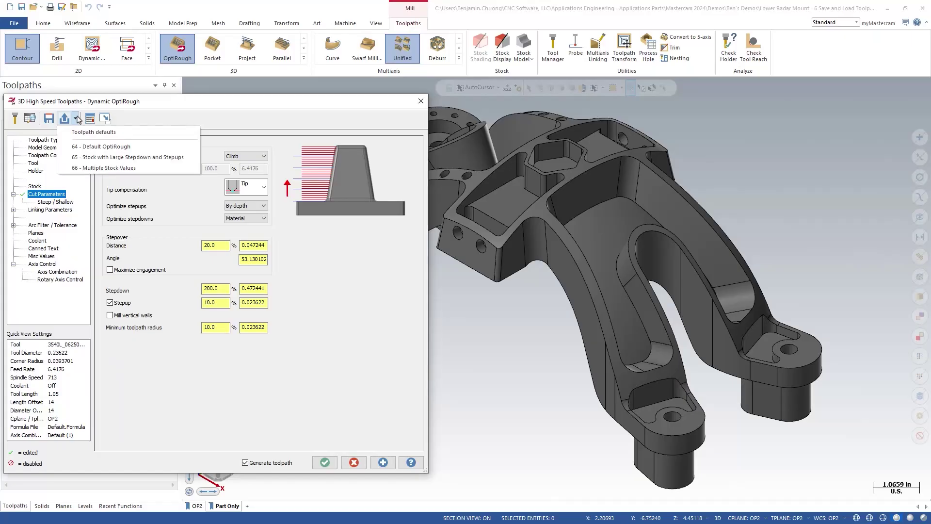
Set stepover to 50% and stepdown to 10%, with stepups turned off.
left_click(212, 245)
left_click_drag(217, 245, 184, 245)
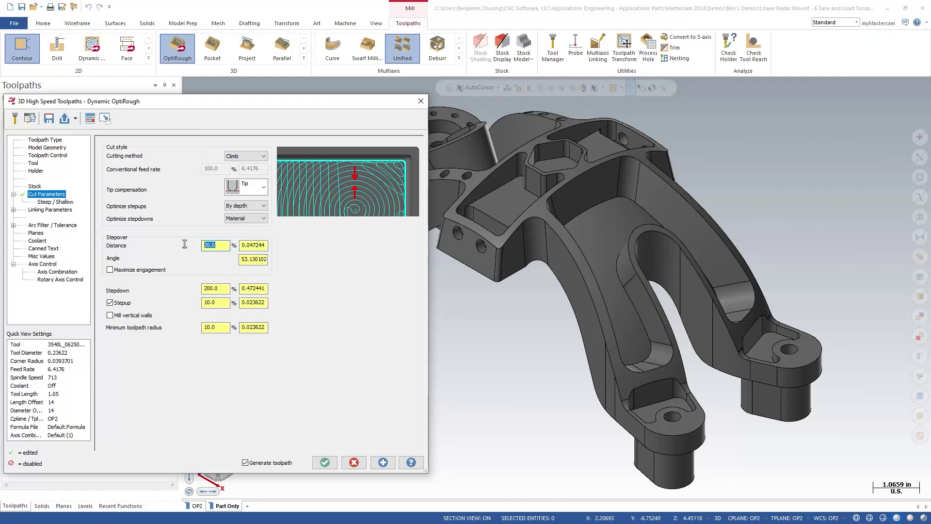
type("50")
left_click(218, 289)
left_click_drag(226, 289, 186, 297)
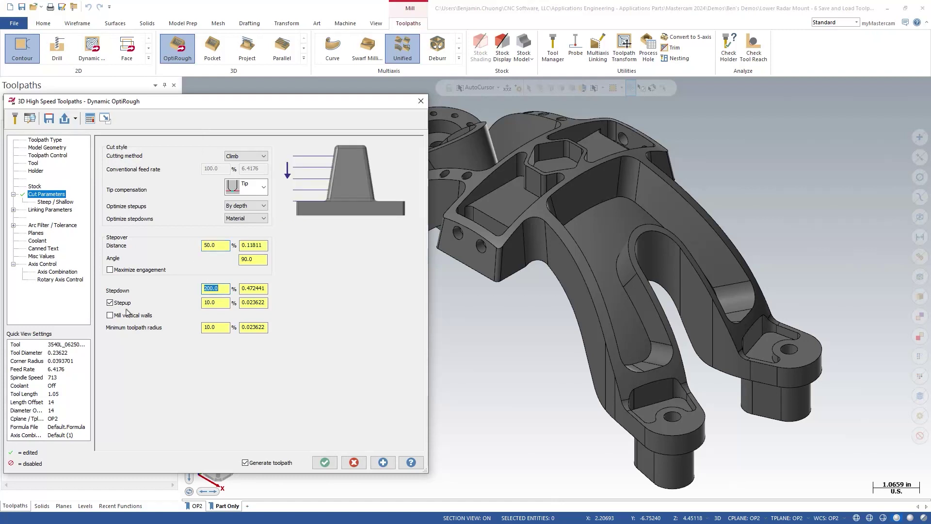
type("10")
left_click(110, 302)
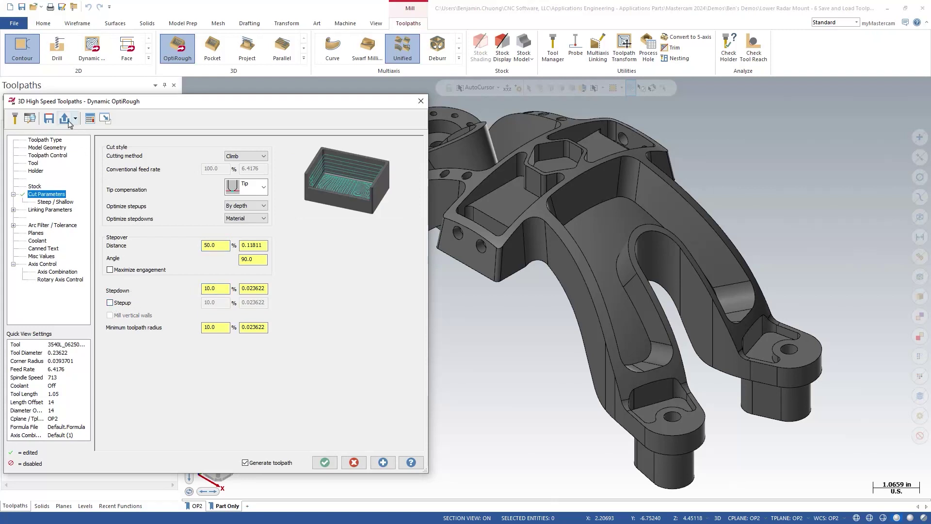
key("Return")
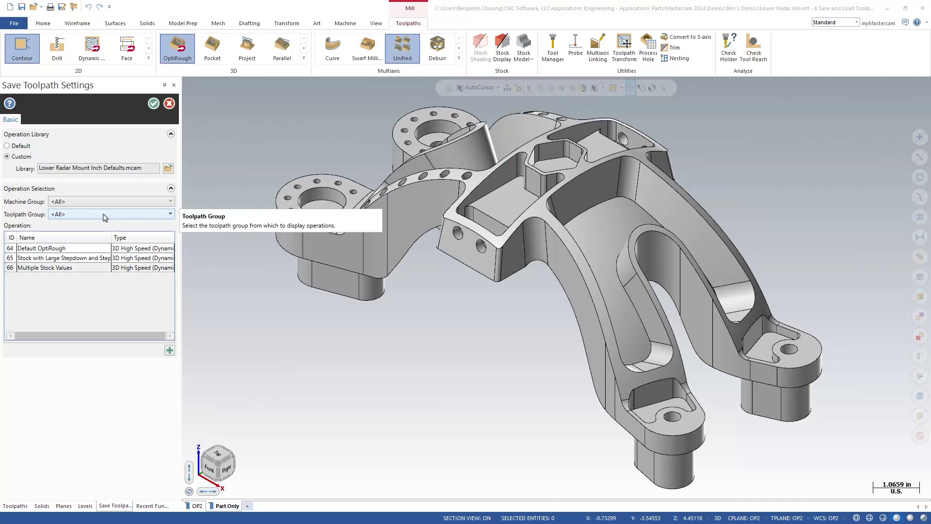
Add a new operation default to the Lower Radar Mount Inch Defaults library.
right_click(85, 259)
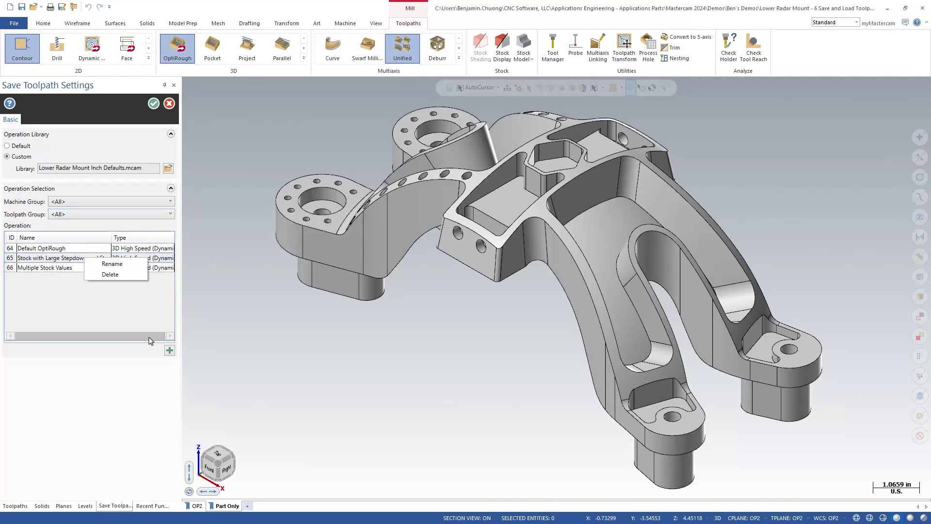
left_click(169, 350)
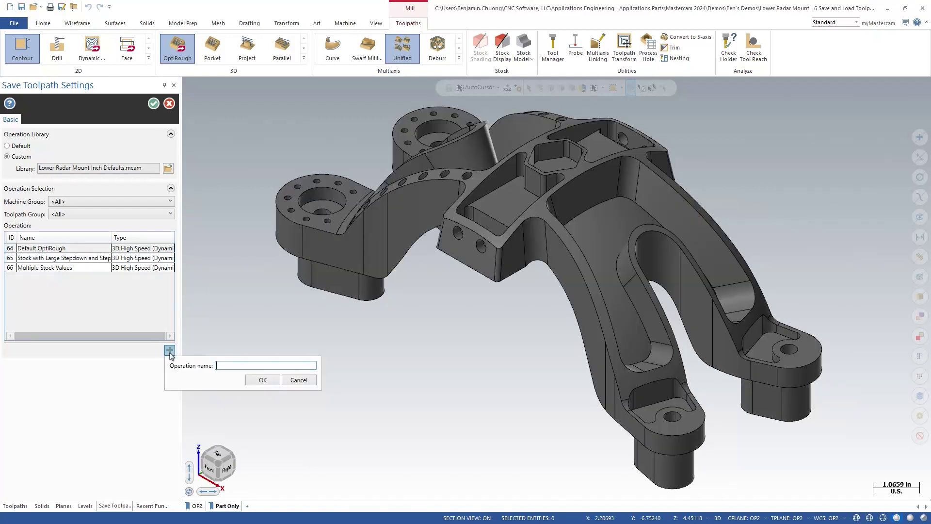
type("Small S")
type("tepdown L")
type("arge Stepover")
Name the new default 'Small Stepdown Large Stepover' and confirm it.
left_click(264, 380)
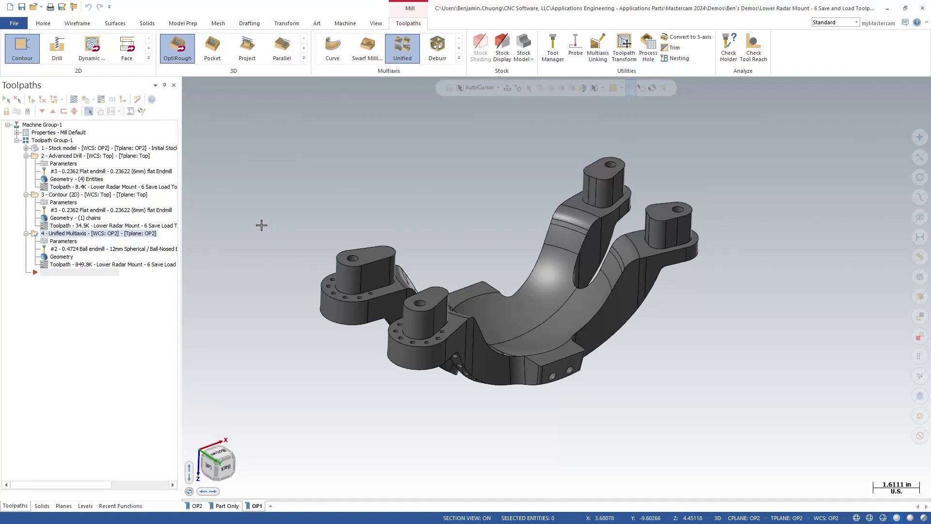
Check the Advanced Drill operation's saved defaults and close it unchanged.
left_click(61, 164)
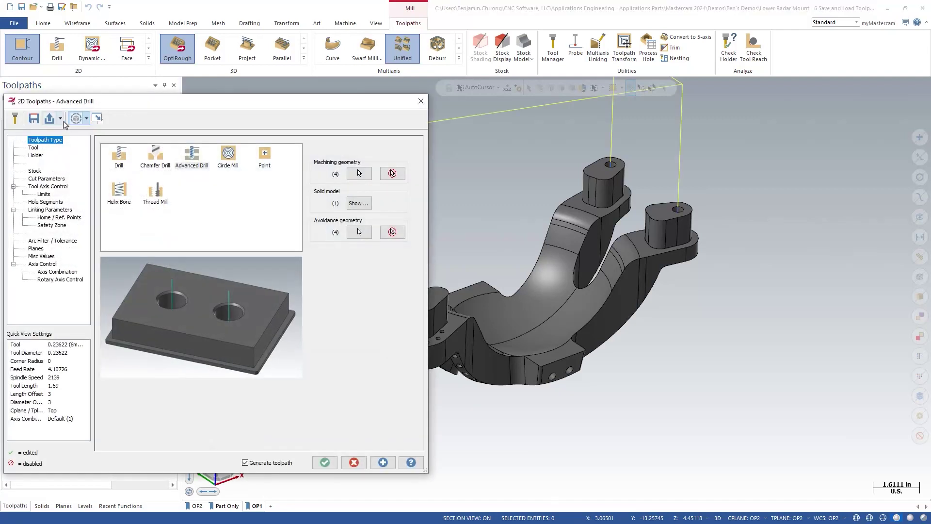
left_click(61, 118)
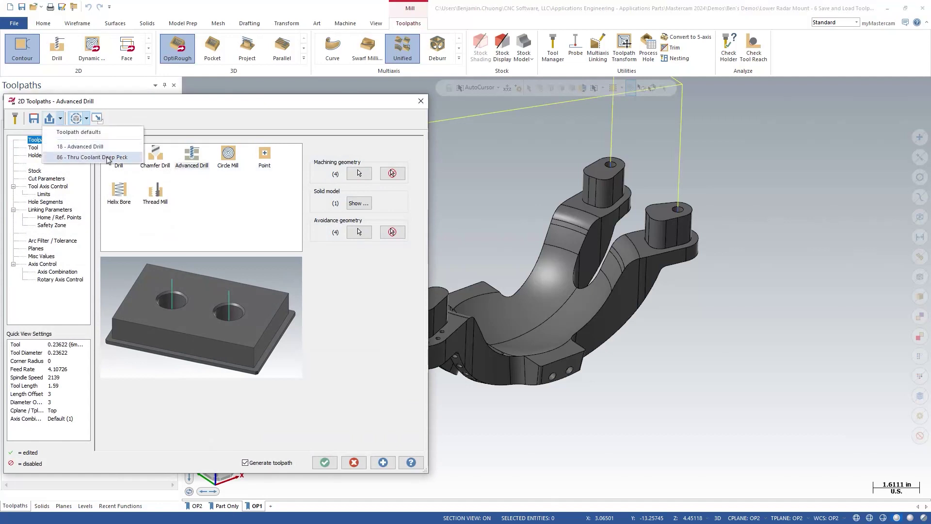
left_click(359, 461)
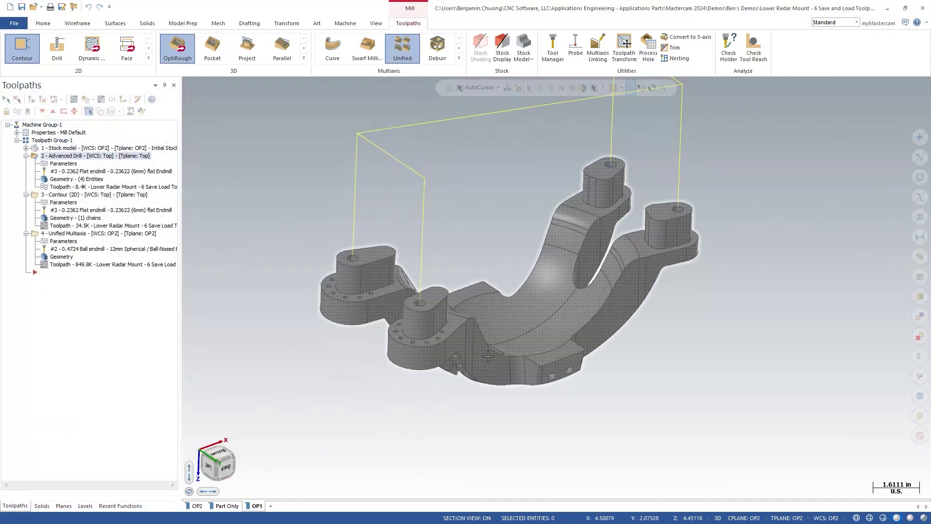
Check the Contour operation's saved defaults, then open the Unified Multiaxis parameters.
left_click(65, 202)
left_click(60, 119)
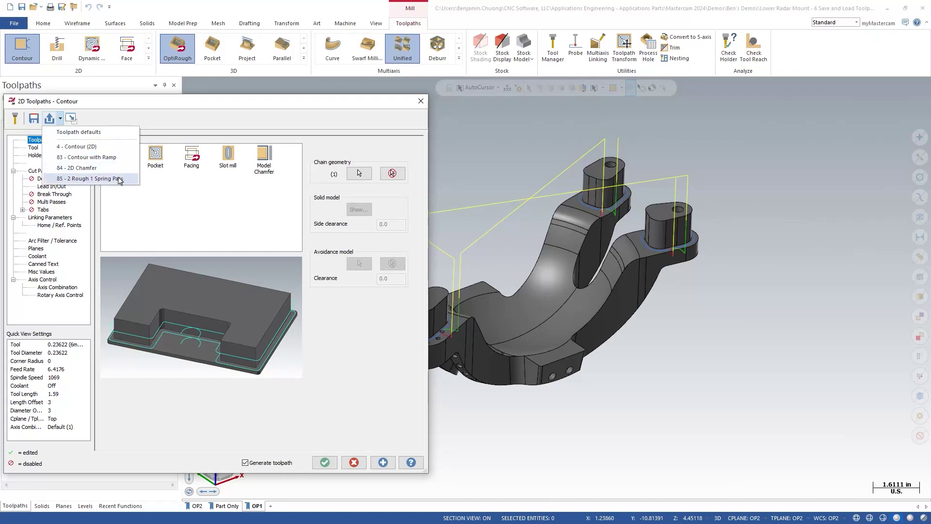
left_click(357, 462)
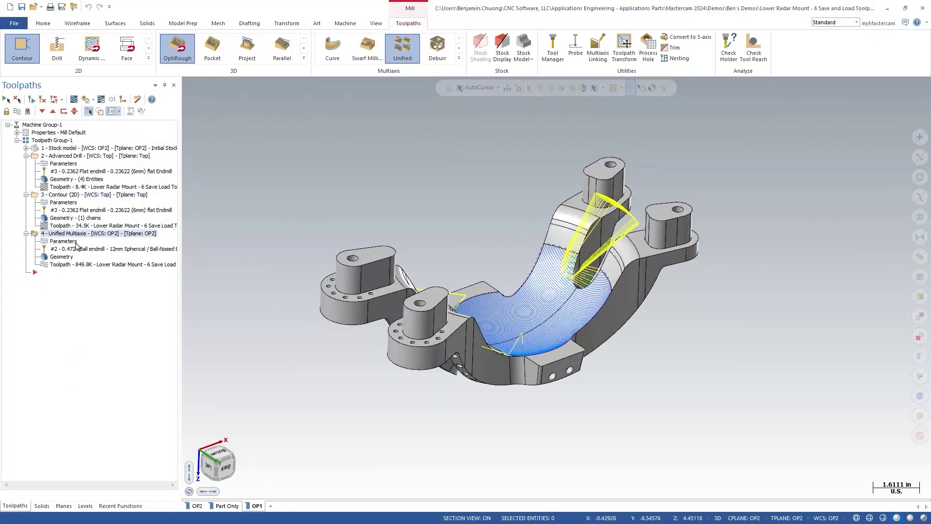
left_click(76, 243)
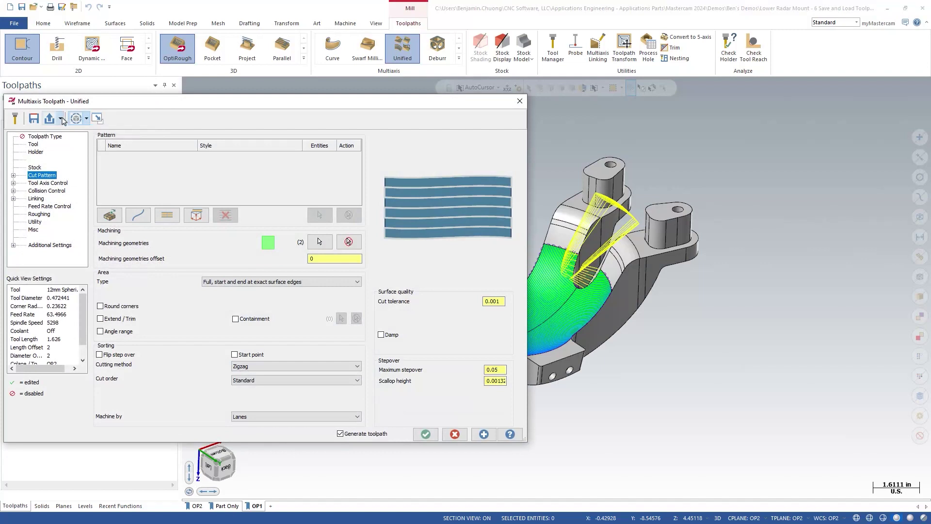
List the four saved Unified Multiaxis defaults, including Morph and Guide 3 Curves.
left_click(61, 119)
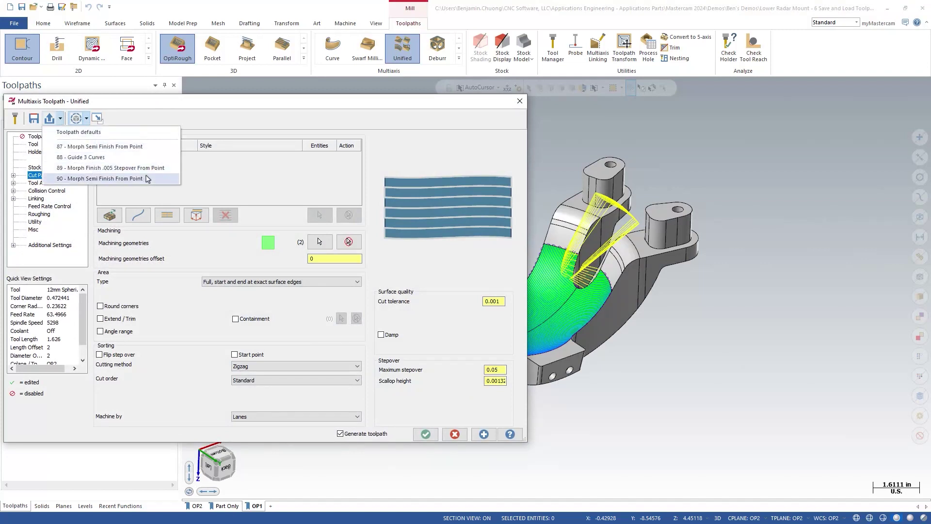